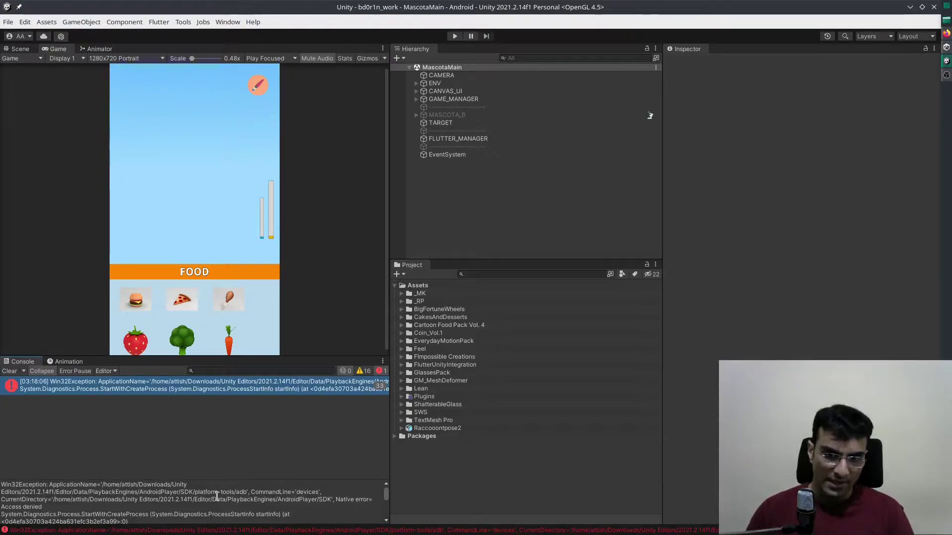
Step: Enlarge the Console detail pane and copy the platform-tools folder path from the adb Access denied error
drag(207, 480, 207, 421)
drag(1, 425, 317, 477)
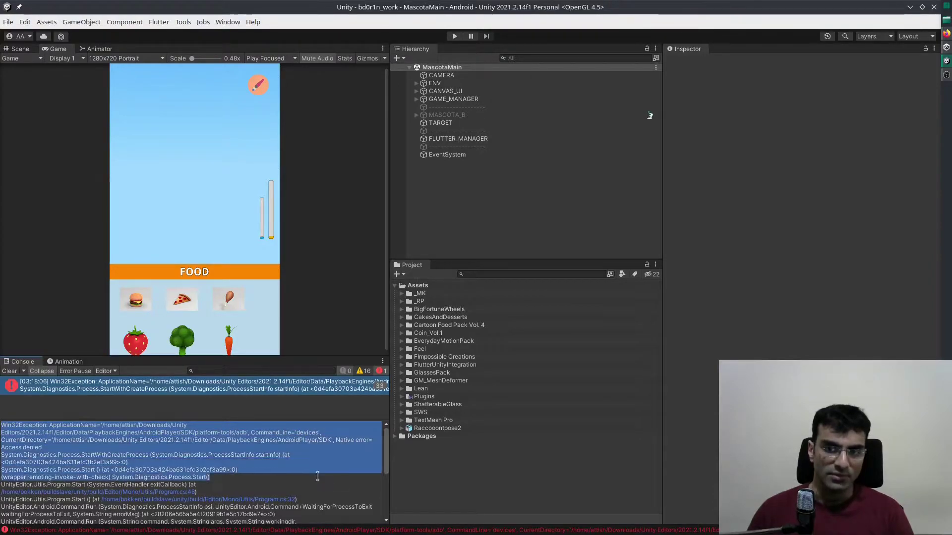
click(315, 469)
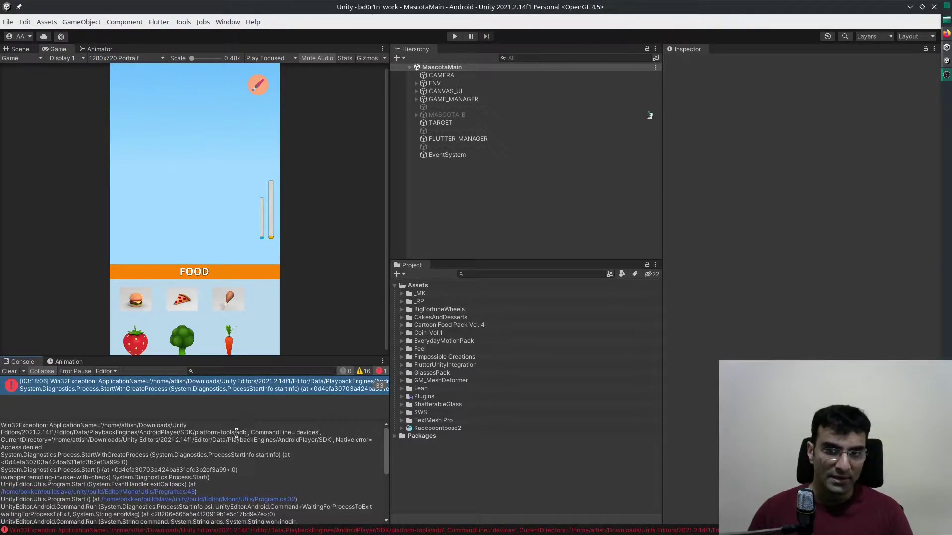
drag(236, 433, 105, 427)
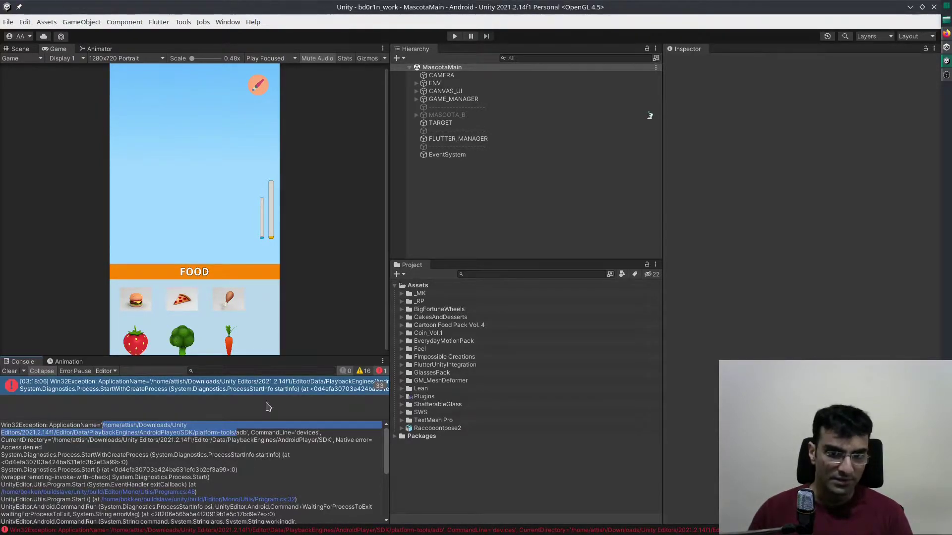
click(192, 449)
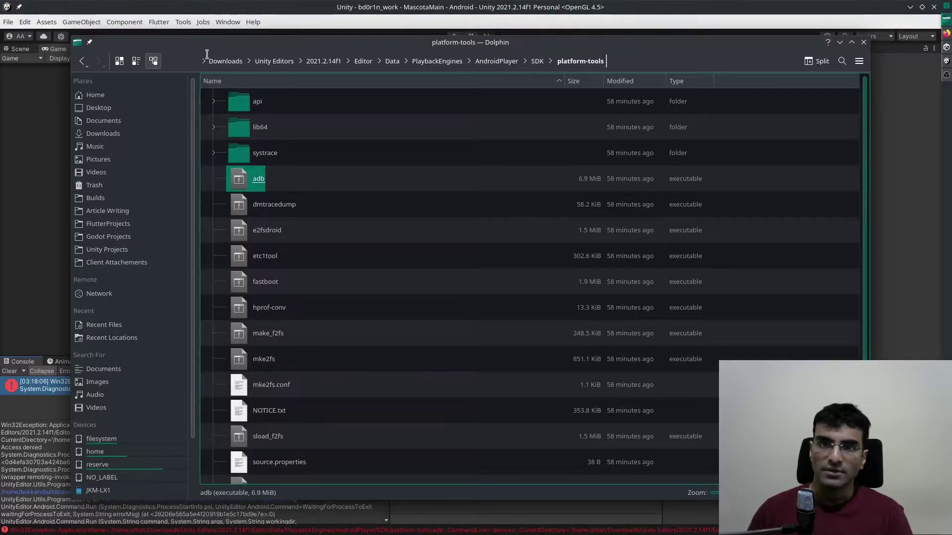
Step: Tick Is executable in the adb file's Properties Permissions in the platform-tools folder
click(627, 62)
drag(627, 61, 213, 61)
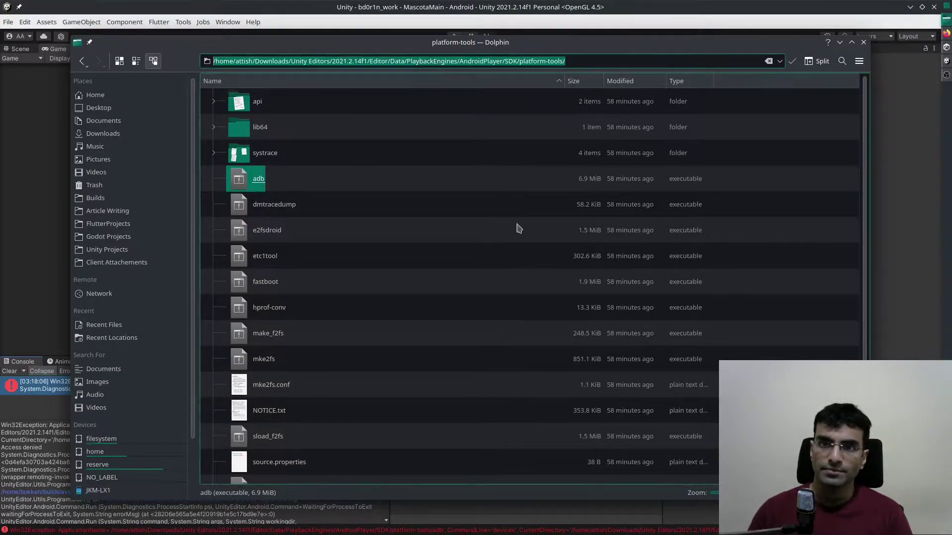
key(Escape)
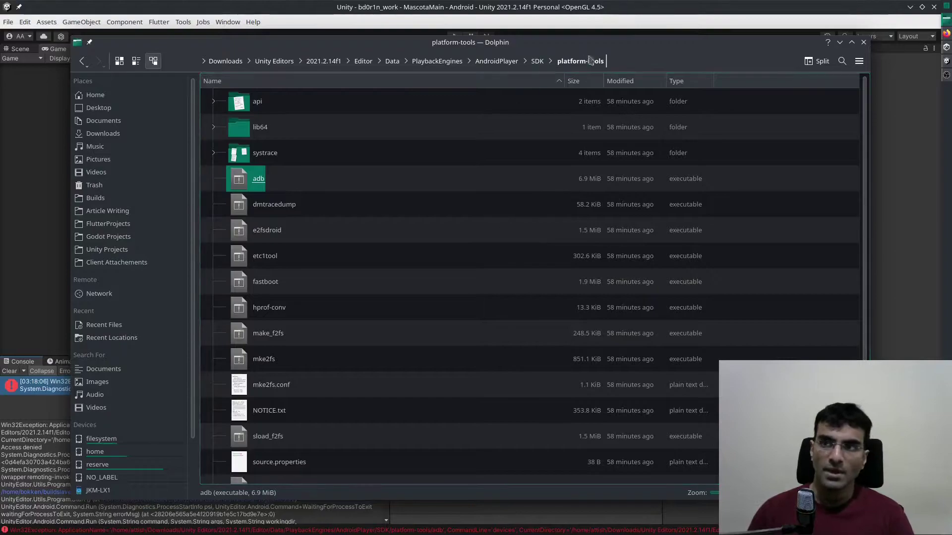
key(Down)
click(258, 183)
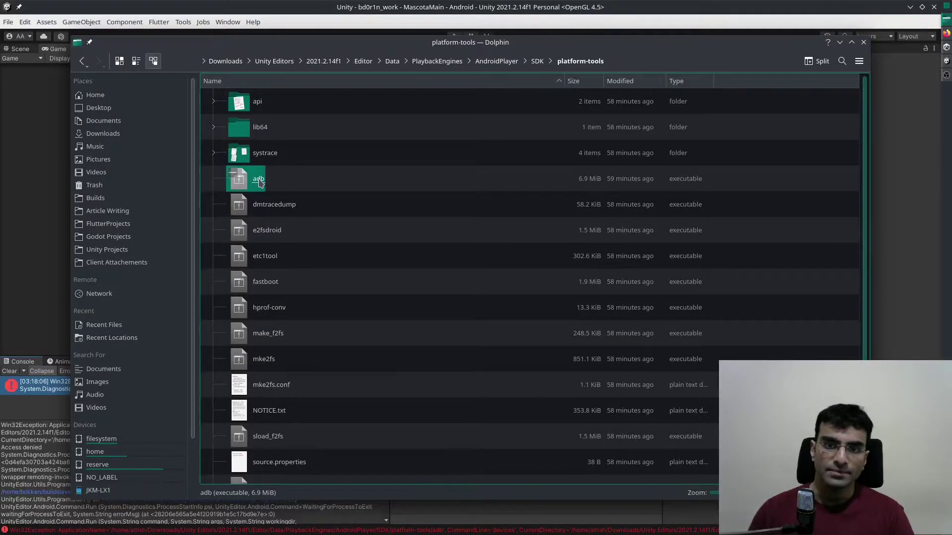
right_click(259, 183)
click(318, 368)
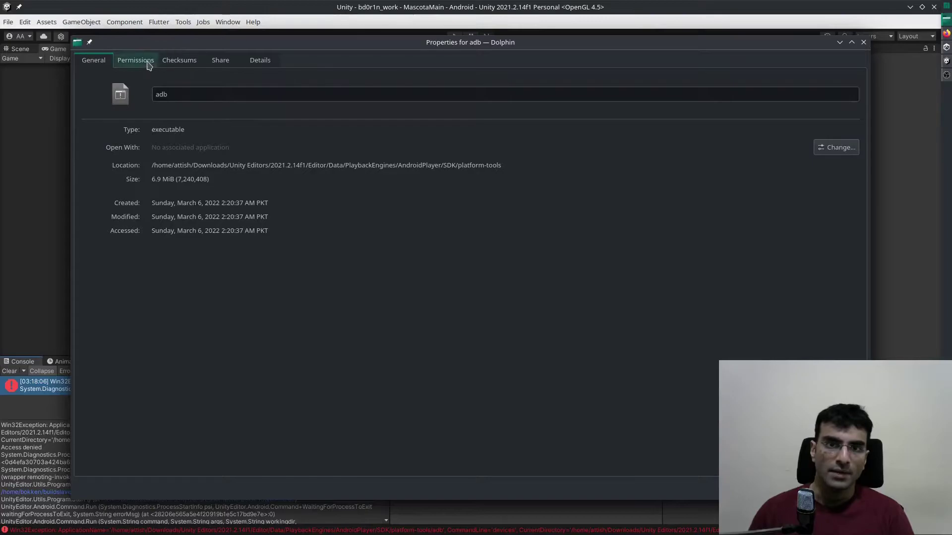
click(148, 65)
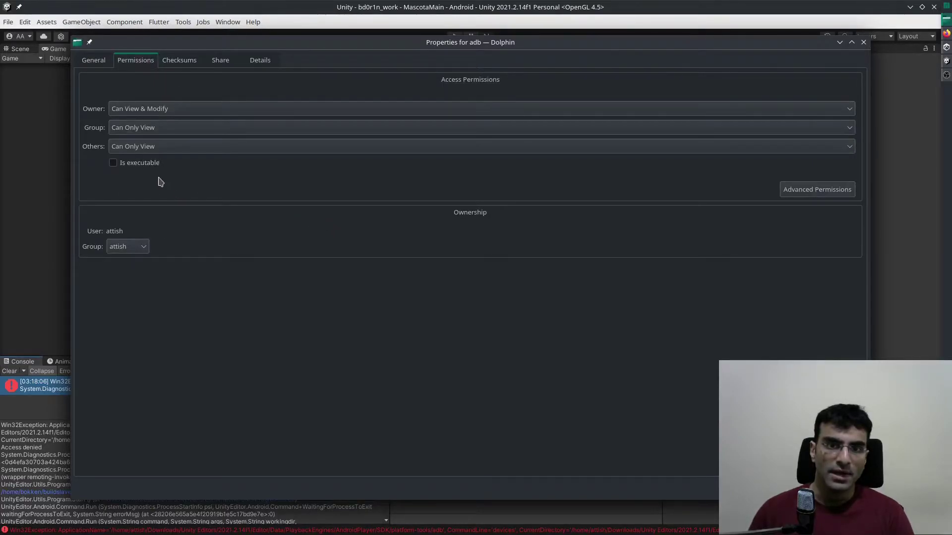
click(127, 162)
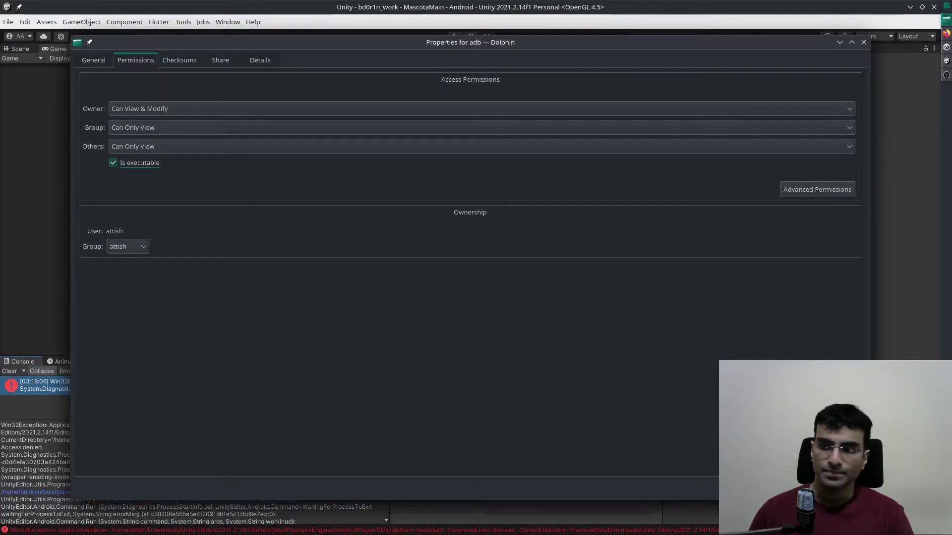
key(Return)
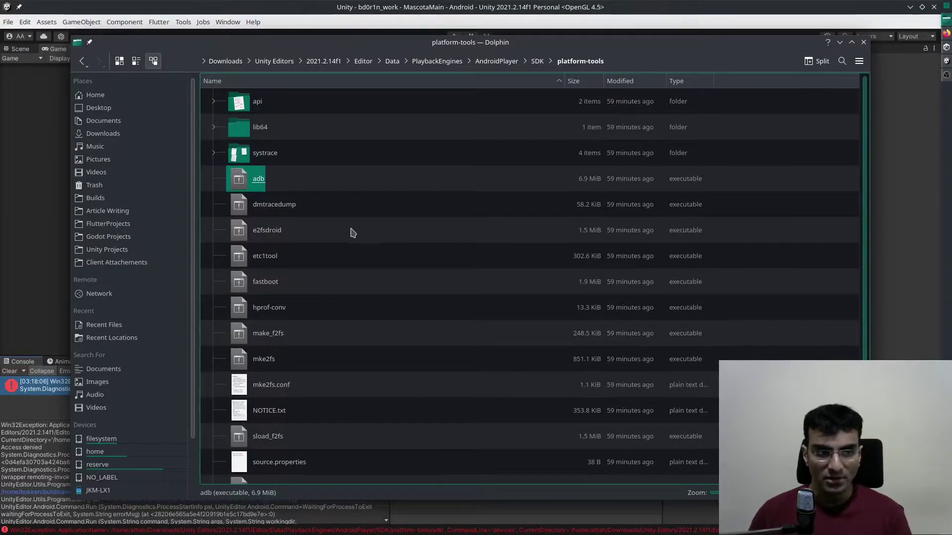
Step: Close Dolphin, then open and close Player Settings from Build Settings twice to re-check the SDK
click(863, 43)
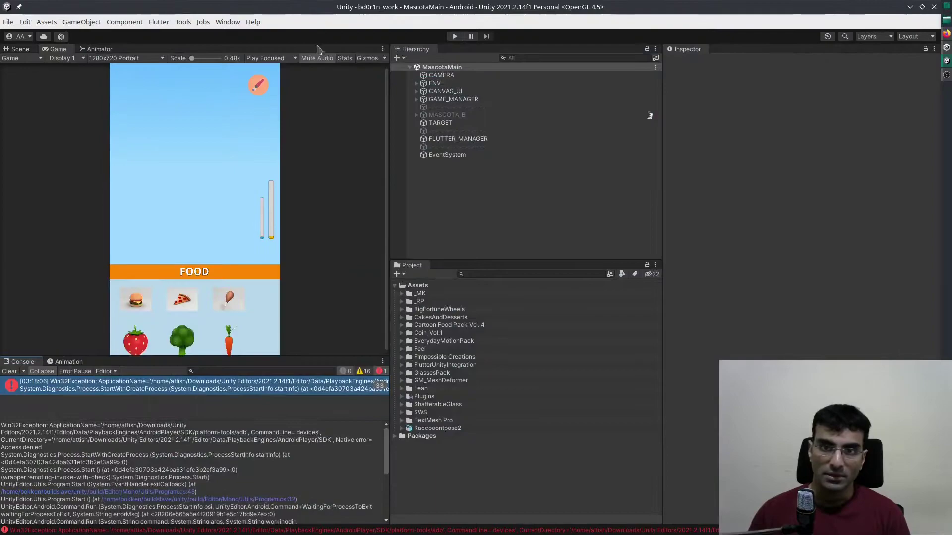
click(8, 21)
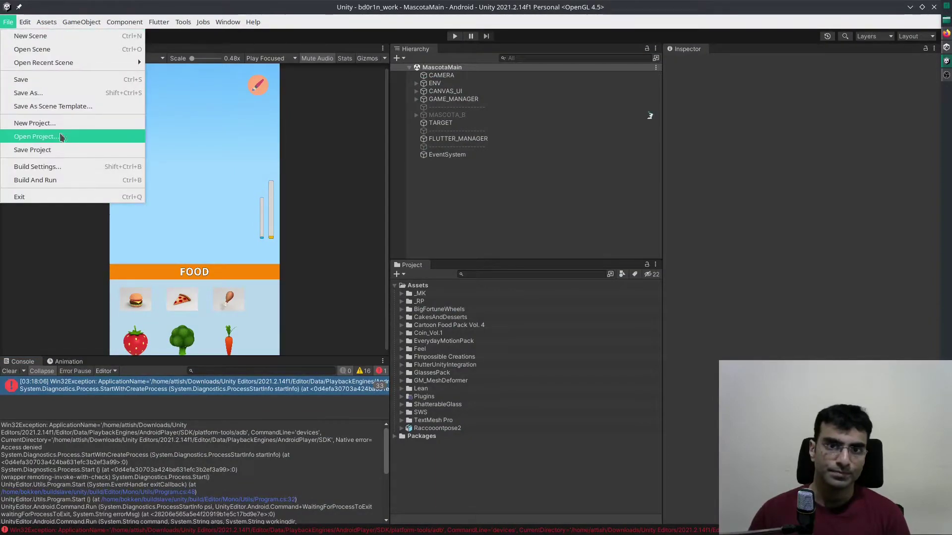
click(54, 167)
click(258, 488)
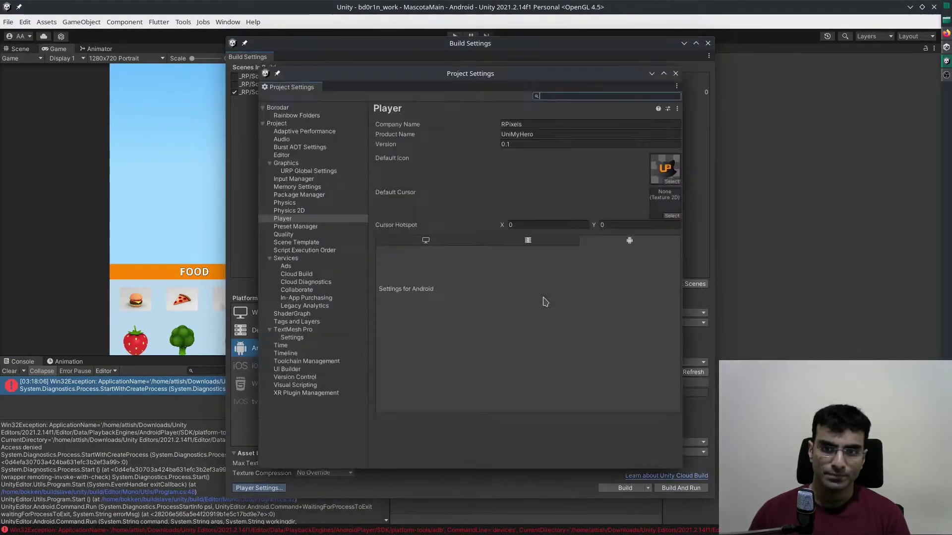
key(Escape)
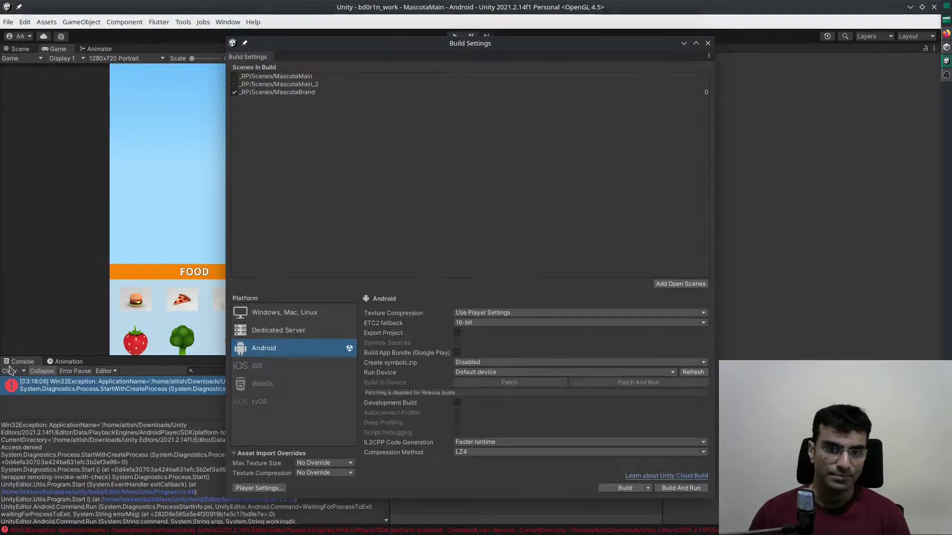
click(251, 488)
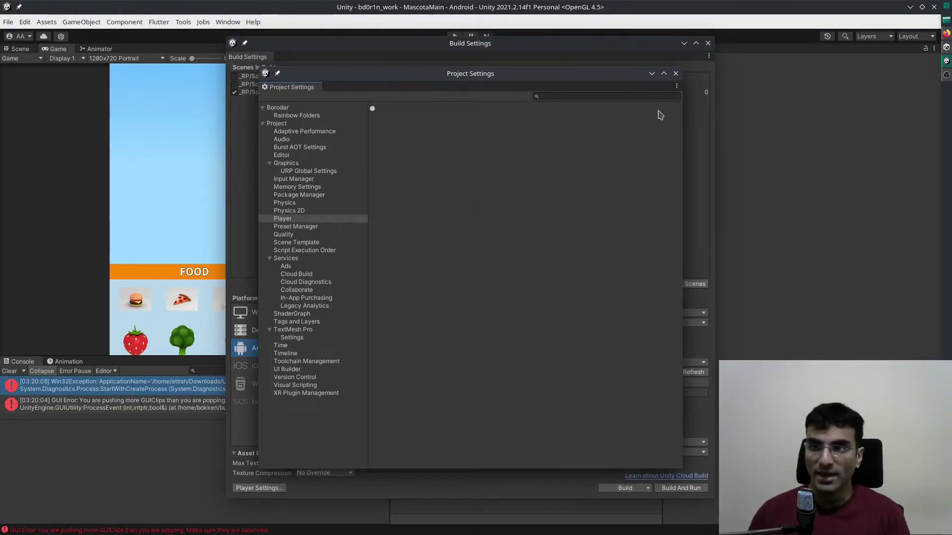
click(676, 73)
Step: Close Build Settings, show the new Win32Exception details and select the SDK tools/bin path for sdkmanager
click(708, 43)
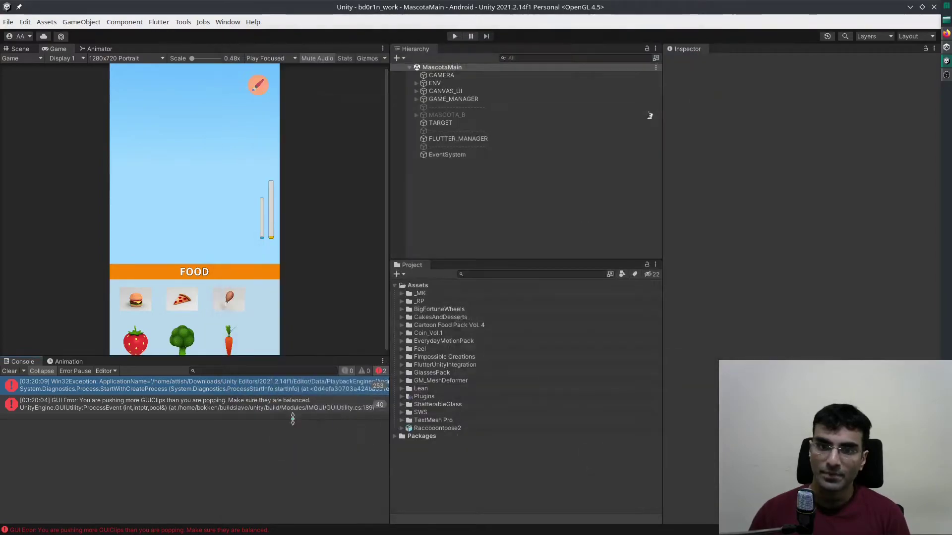
click(265, 392)
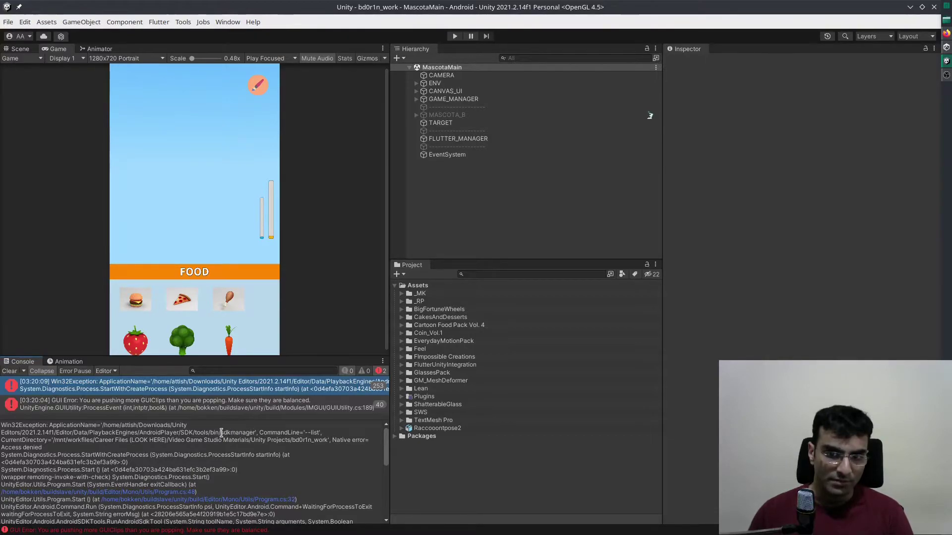
drag(222, 432, 102, 430)
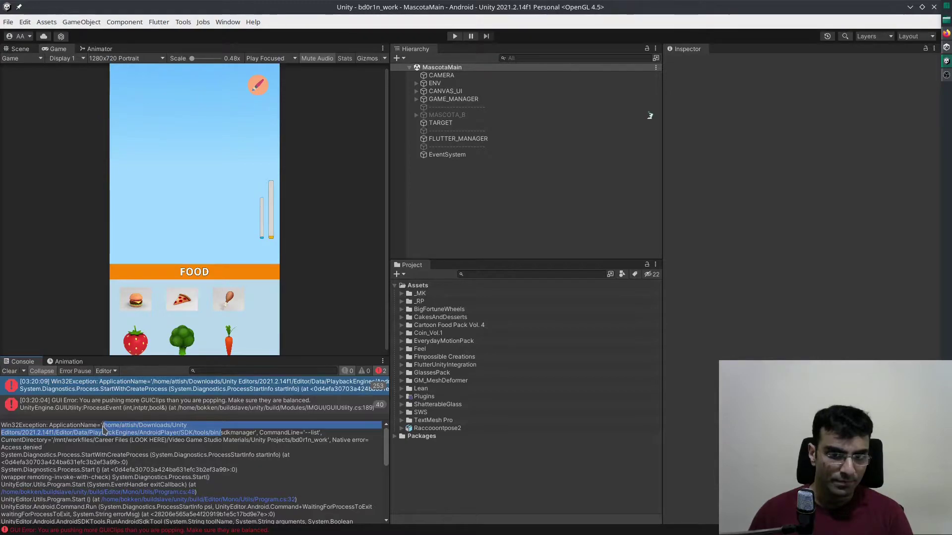
click(116, 426)
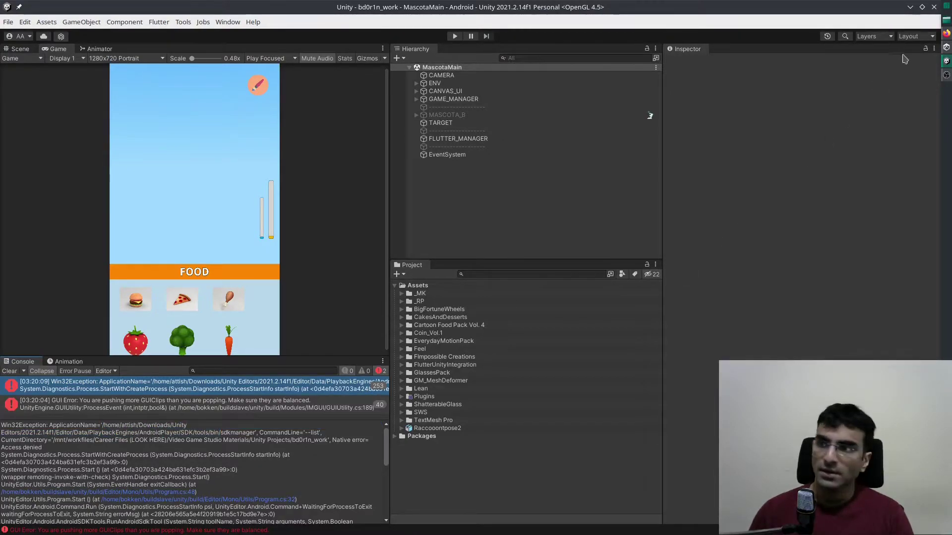
Step: Back in Dolphin, paste the copied tools/bin path into the address bar and open that folder
key(alt+Tab)
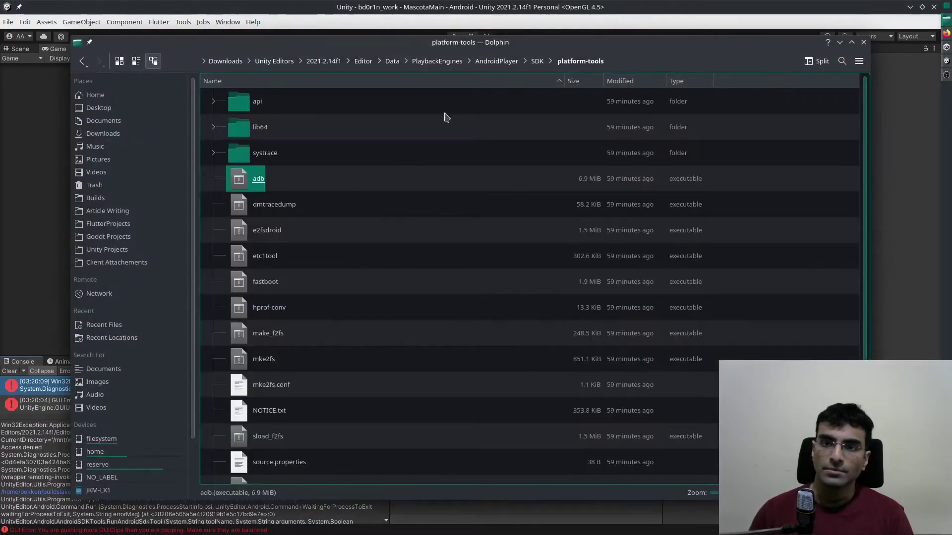
click(619, 61)
key(ctrl+shift+Left)
key(ctrl+shift+Left)
key(ctrl+shift+Left)
key(ctrl+shift+Left)
key(ctrl+shift+Left)
key(ctrl+shift+Left)
key(ctrl+shift+Left)
key(ctrl+shift+Left)
key(ctrl+shift+Left)
key(ctrl+shift+Left)
key(ctrl+shift+Left)
key(ctrl+shift+Left)
key(ctrl+shift+Left)
key(ctrl+shift+Left)
key(ctrl+shift+Left)
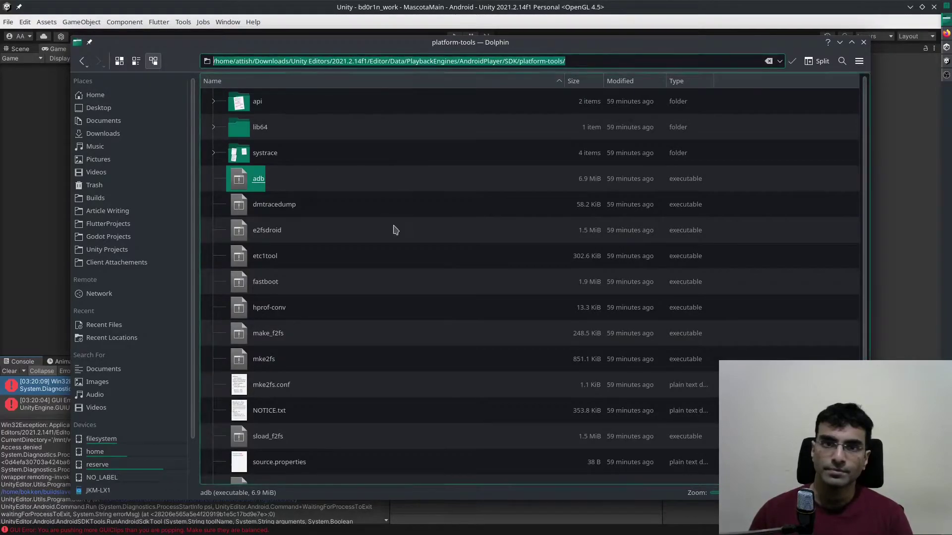
text(/home/attish/Downloads/Unity Editors/2021.2.14f1/Editor/Data/PlaybackEngines/AndroidPlayer/SDK/tools/bin/)
key(Return)
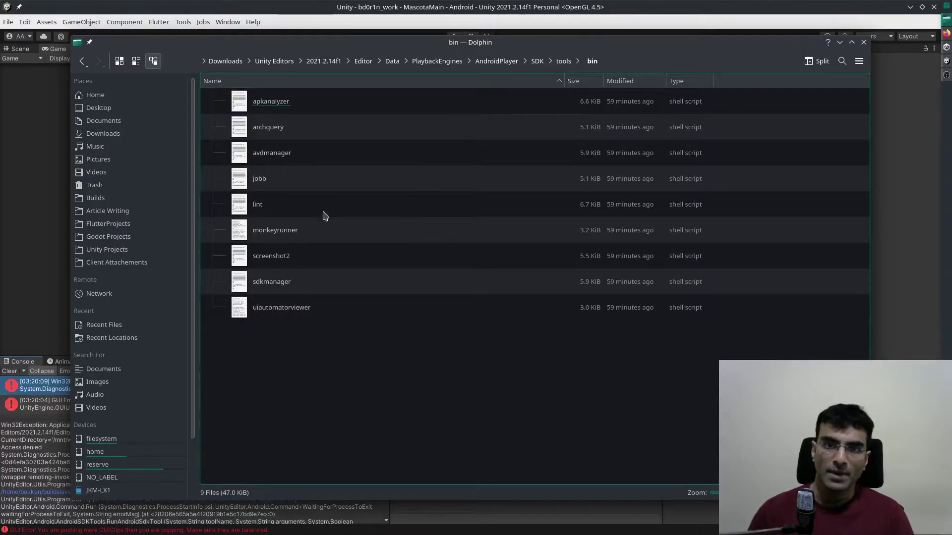
Step: Tick Is executable in sdkmanager's Properties Permissions and apply
right_click(268, 279)
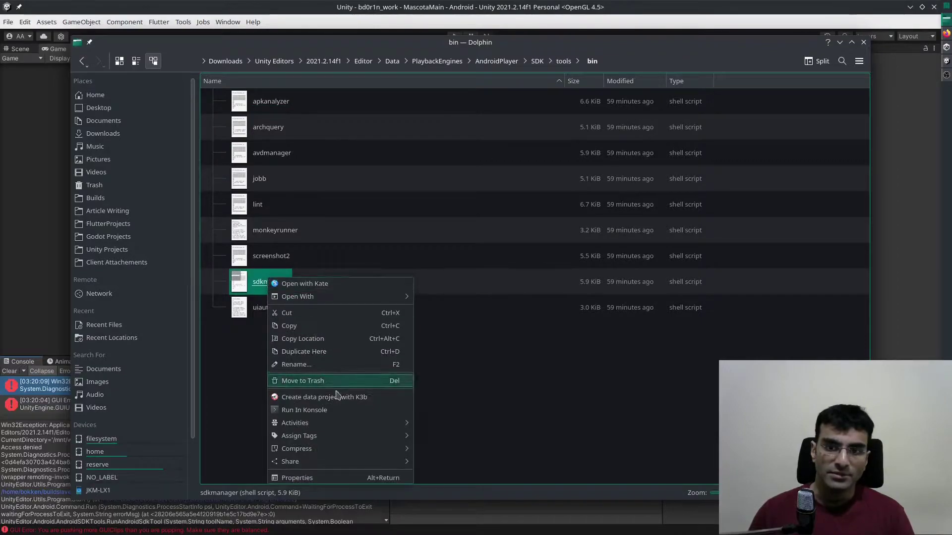
click(318, 477)
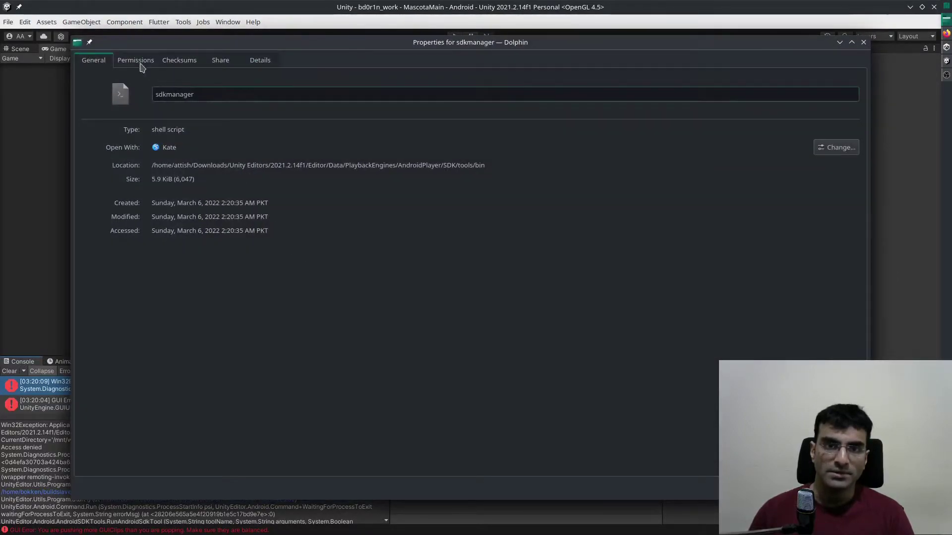
click(139, 62)
click(115, 165)
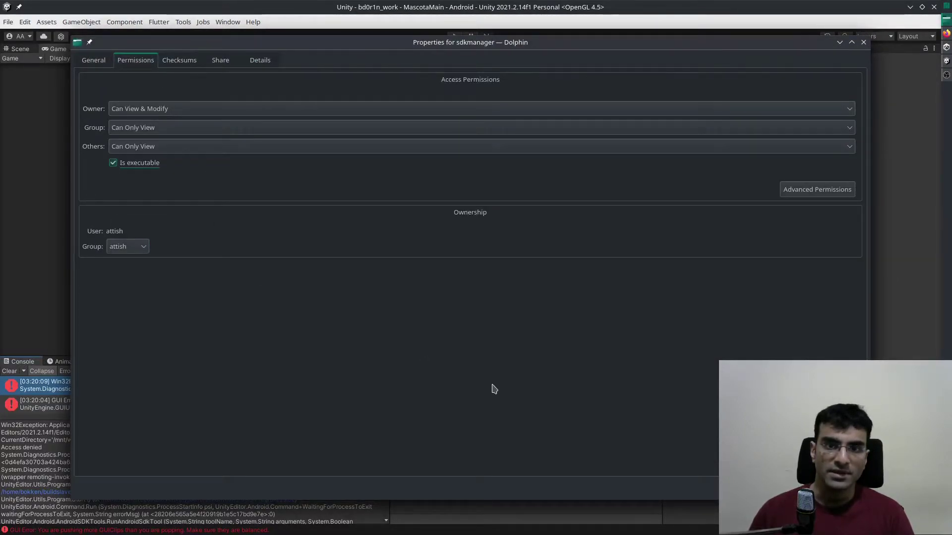
key(Return)
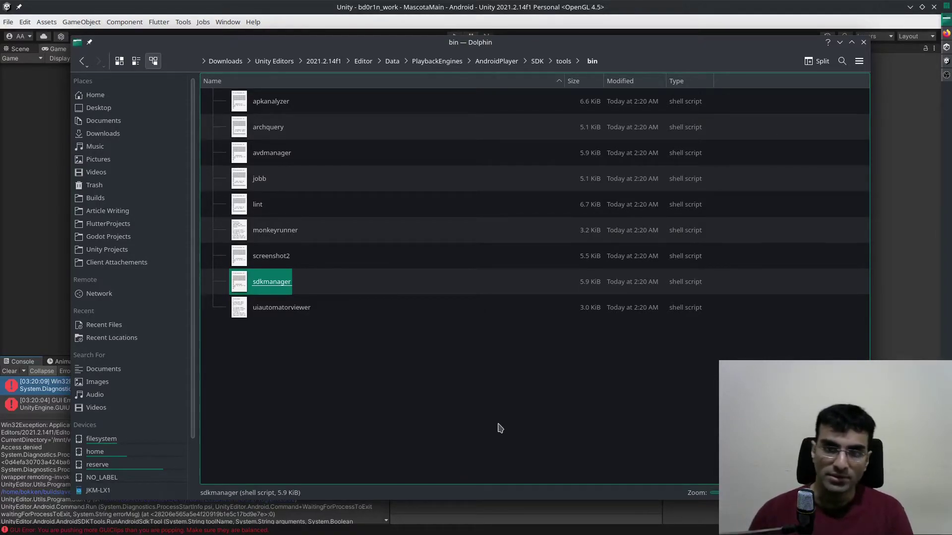
click(496, 414)
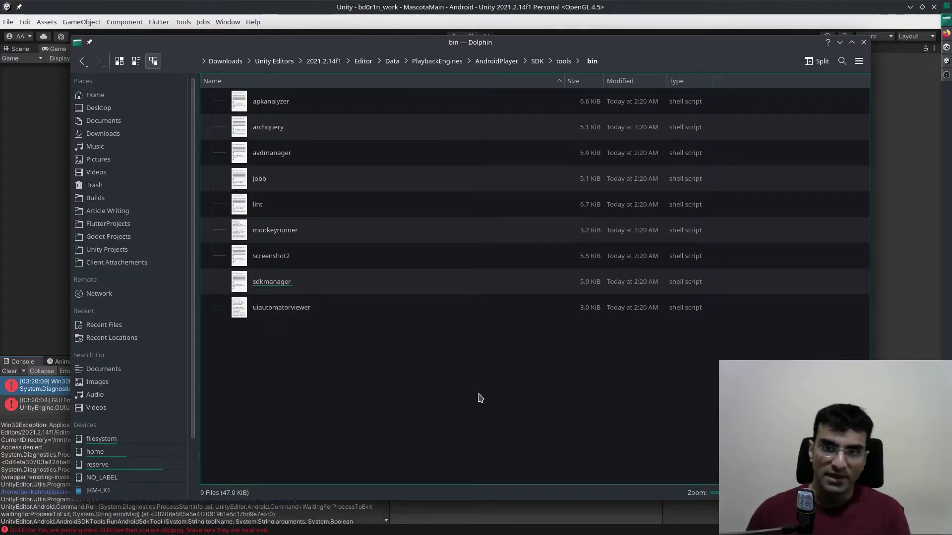
Step: Close Dolphin, clear the Console errors, and open Player Settings from Build Settings
click(863, 42)
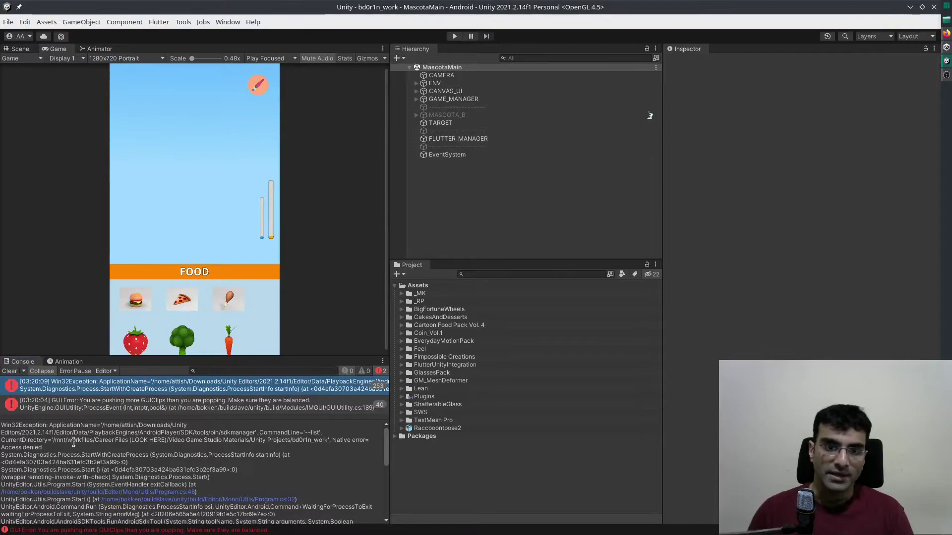
click(9, 371)
click(7, 22)
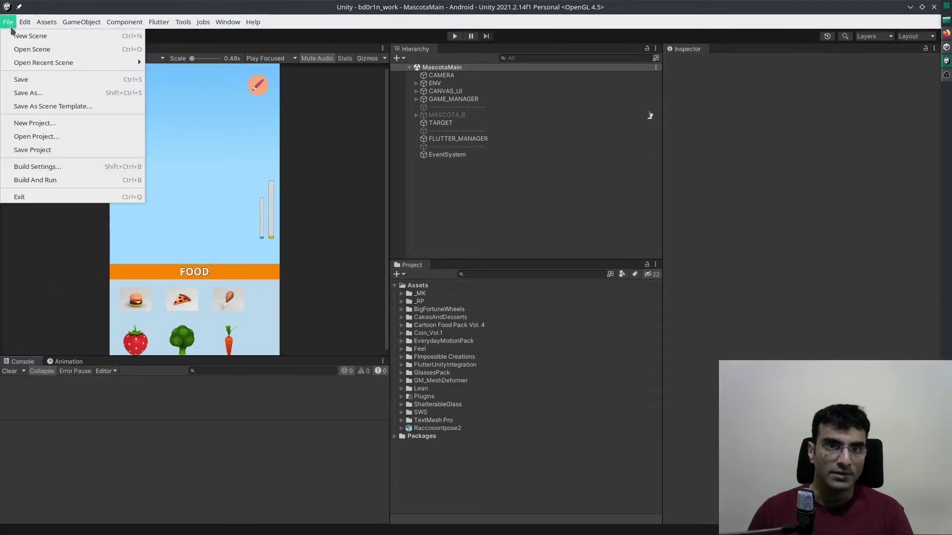
click(74, 168)
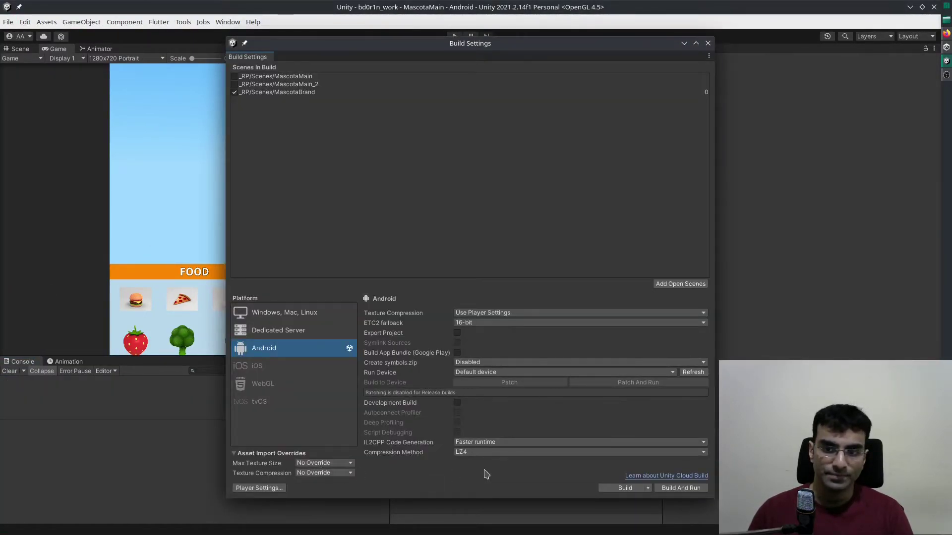
click(283, 489)
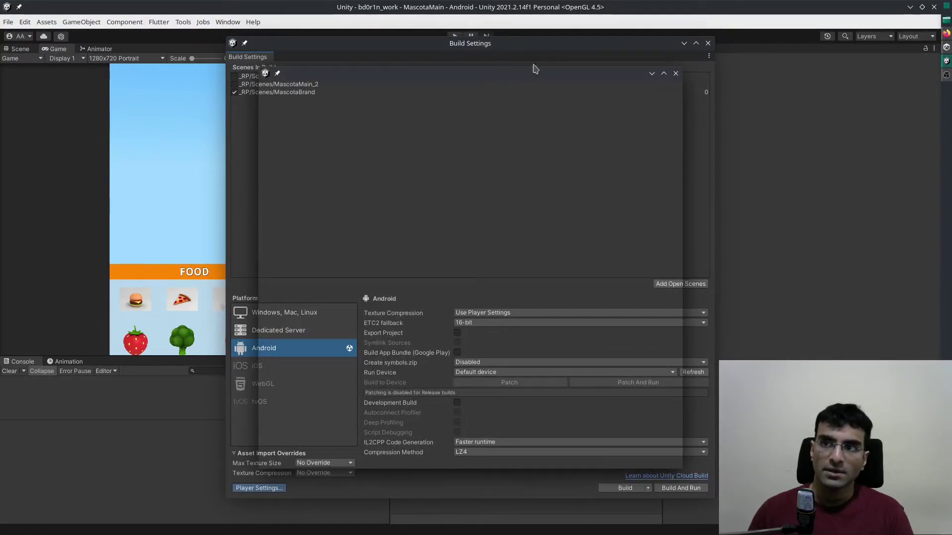
drag(531, 52, 481, 108)
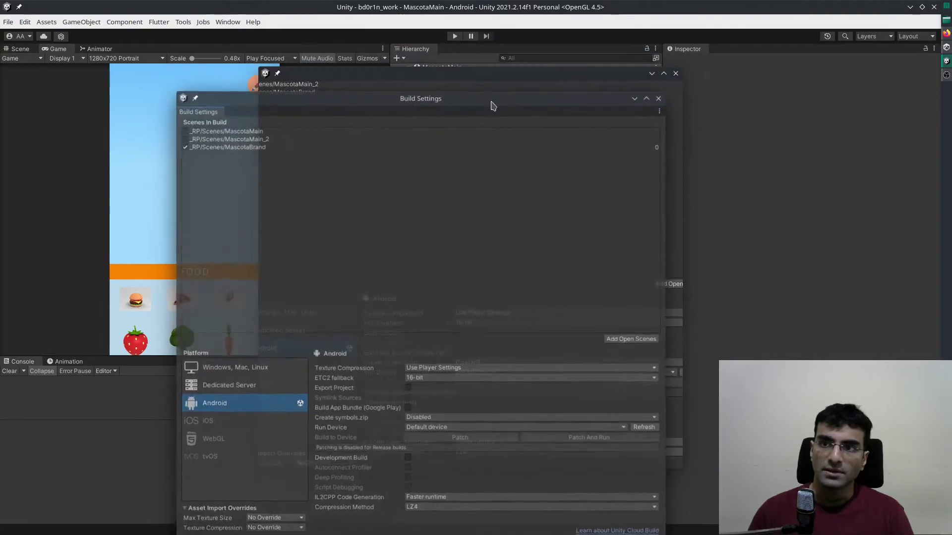
drag(543, 94, 582, 132)
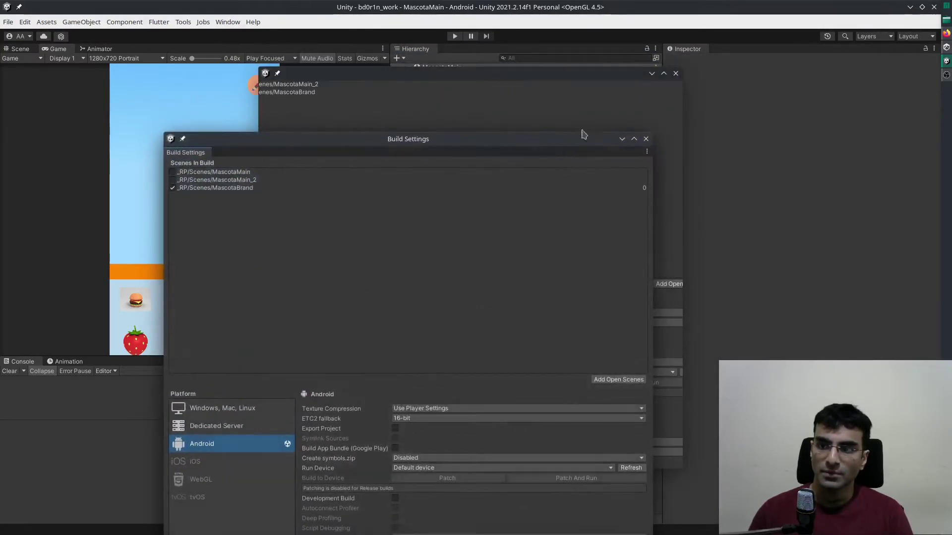
click(593, 85)
Step: Browse the Android Icon, Resolution, Splash Image, Other Settings and Publishing Settings sections
click(396, 266)
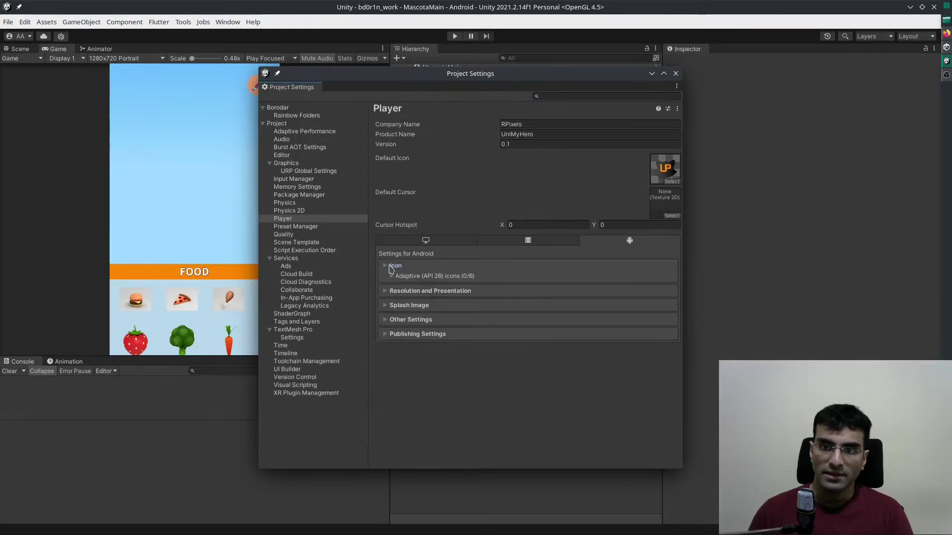
click(395, 280)
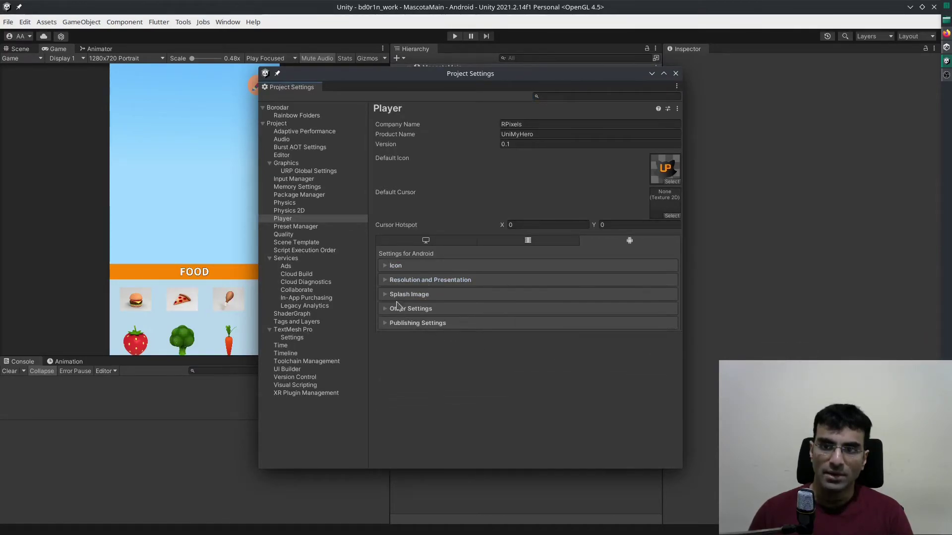
click(394, 294)
click(391, 329)
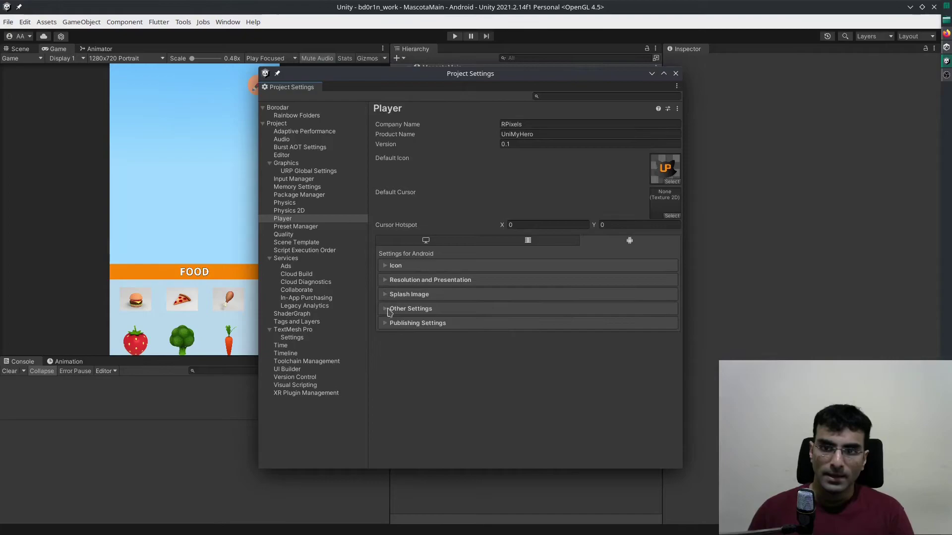
click(387, 308)
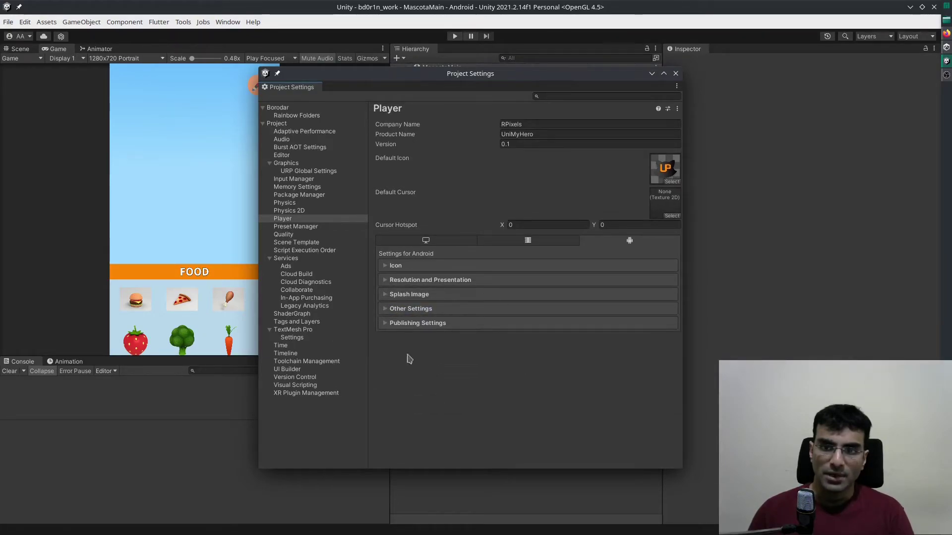
click(393, 324)
click(393, 324)
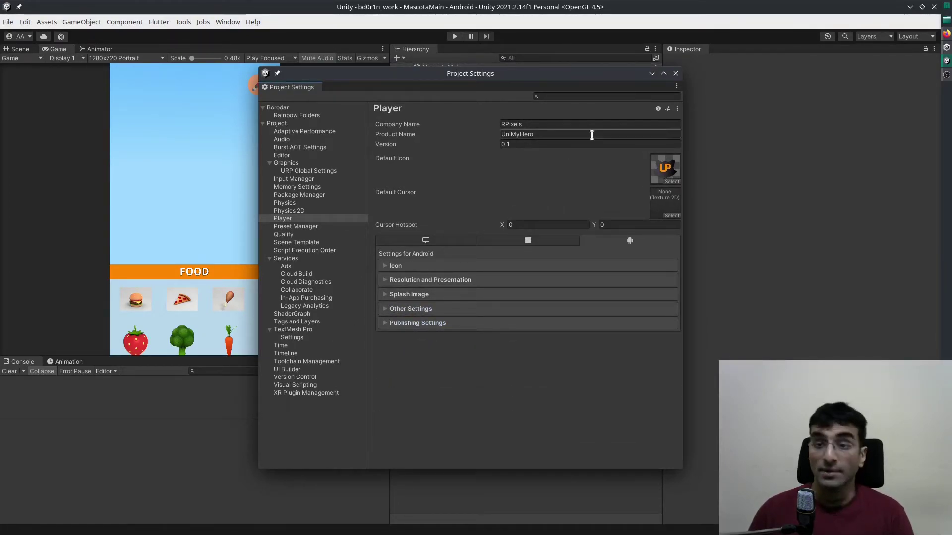
Step: Close Project Settings and open Preferences, scrolling down to the Android JDK, SDK and NDK paths
click(676, 73)
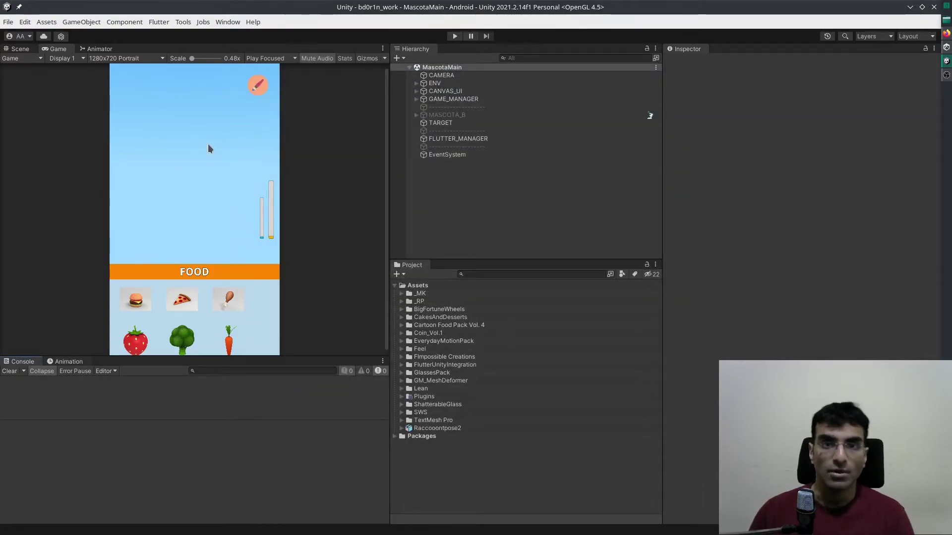
click(7, 22)
mouse_move(24, 21)
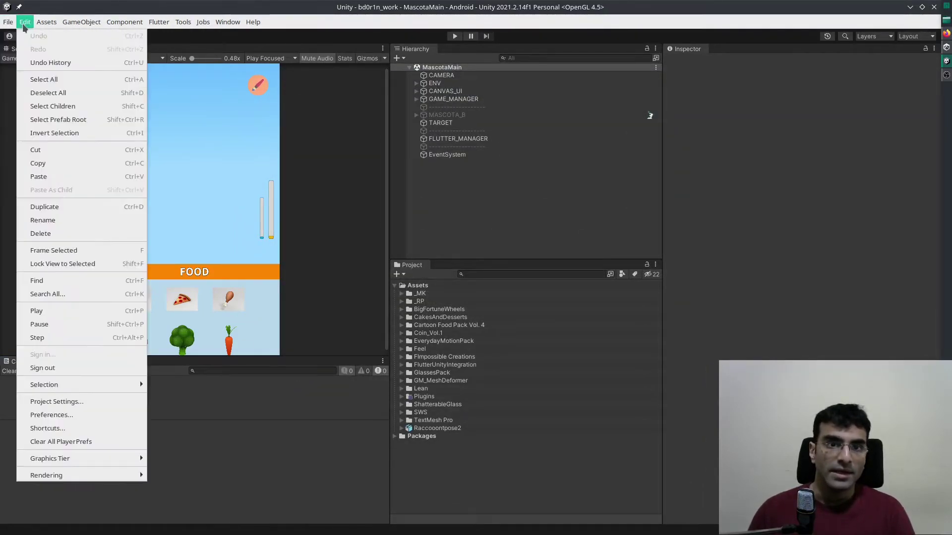
click(84, 418)
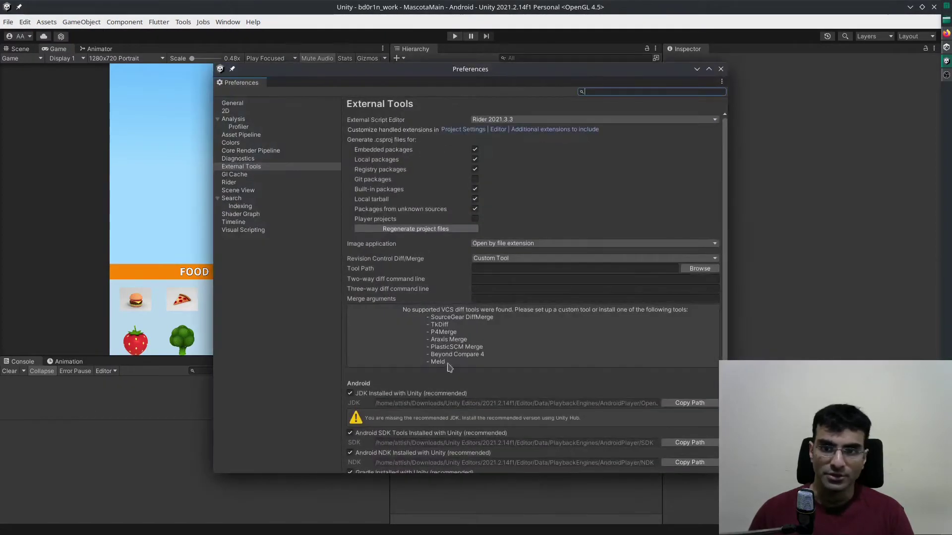
scroll(449, 391, down, 2)
scroll(450, 405, down, 1)
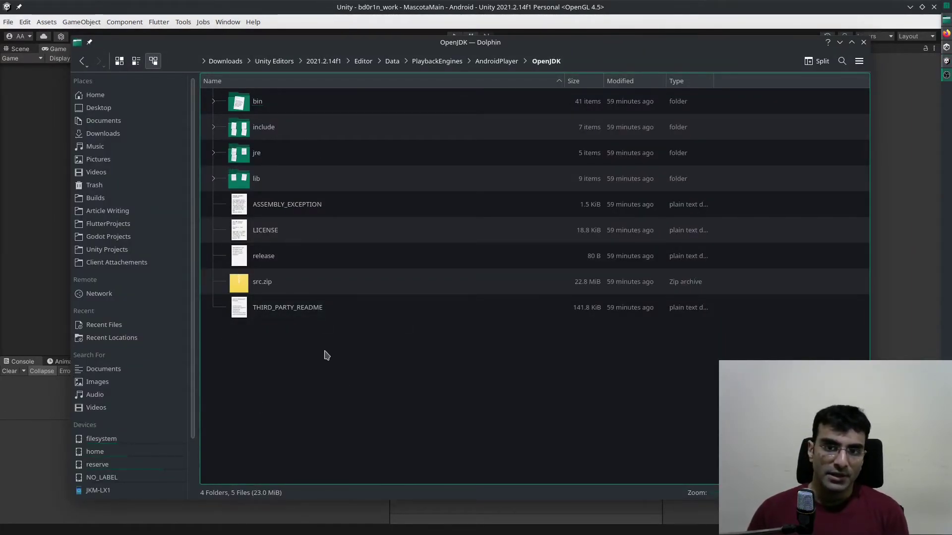
Step: Open the OpenJDK bin folder and check the permissions of appletviewer through java without changes
click(257, 101)
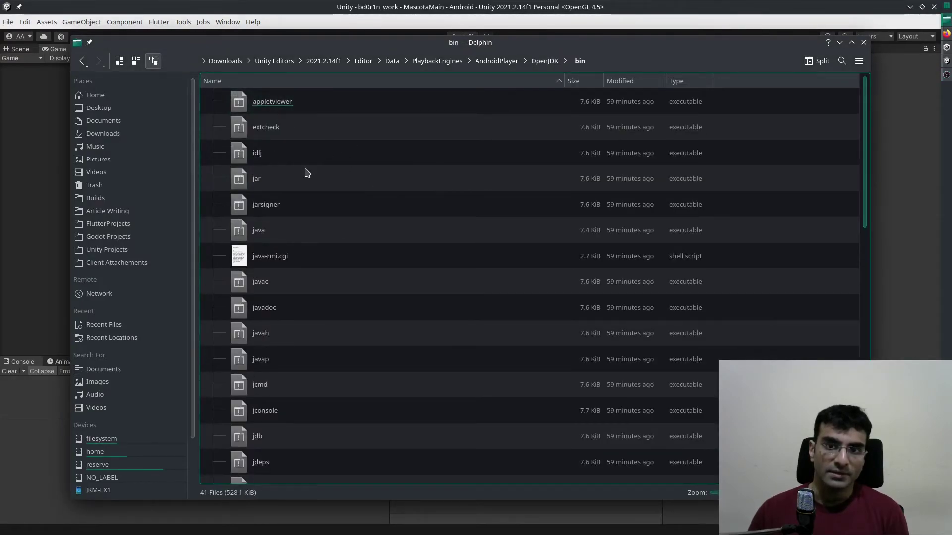
scroll(329, 330, down, 9)
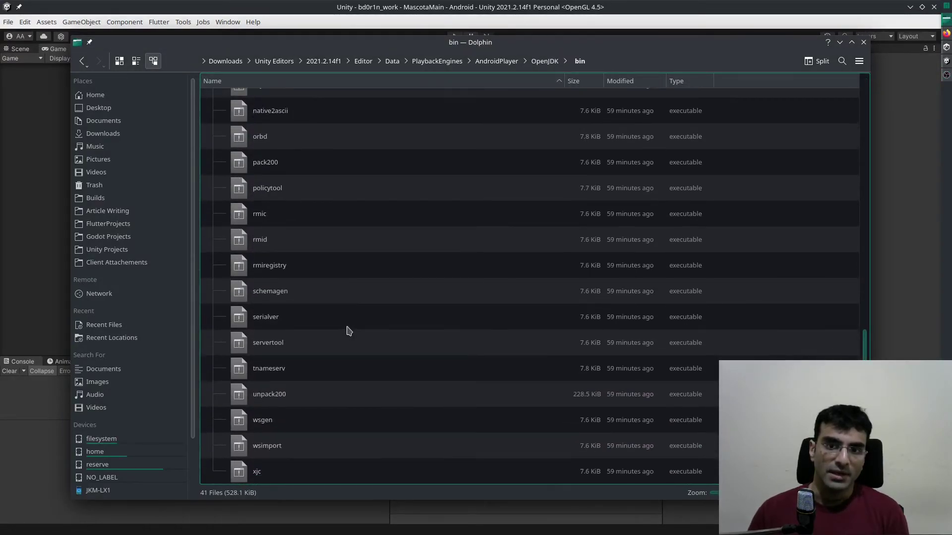
scroll(348, 331, up, 9)
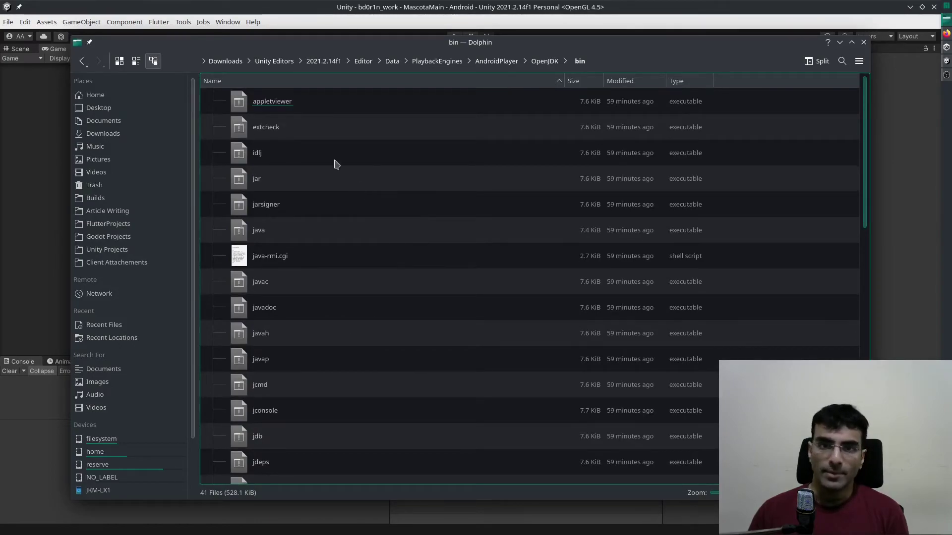
click(277, 103)
shift+click(259, 232)
right_click(258, 232)
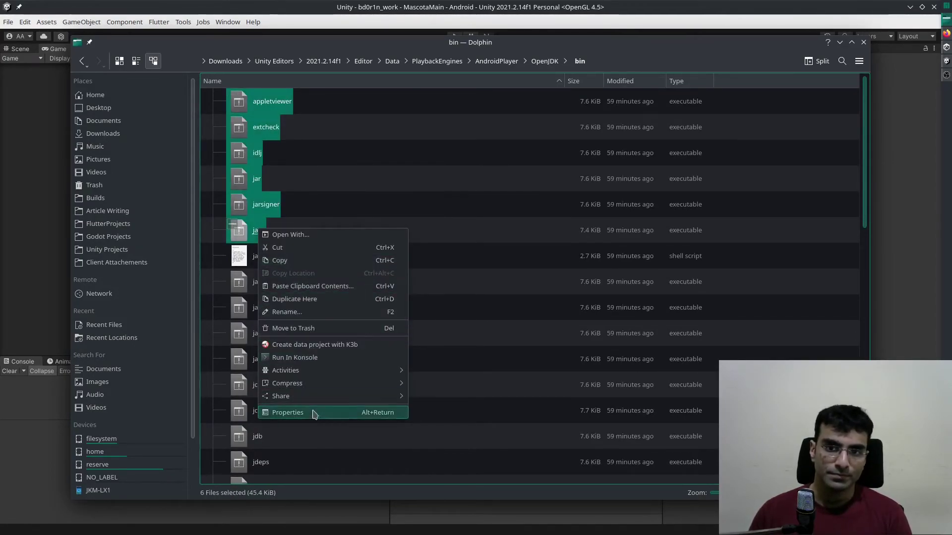
click(316, 412)
click(141, 61)
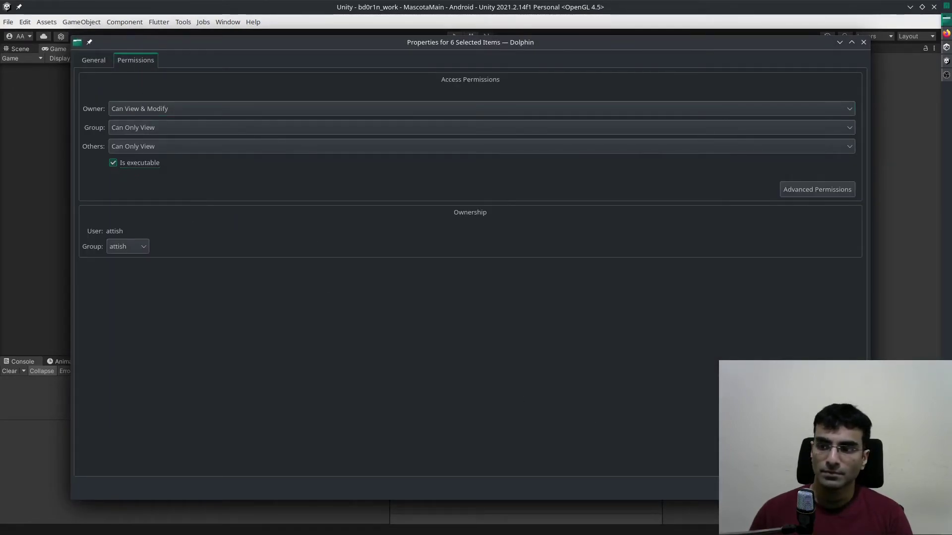
key(Return)
Step: Select javac through xjc, mark them Is executable, apply, and close Dolphin
click(260, 281)
scroll(304, 303, down, 10)
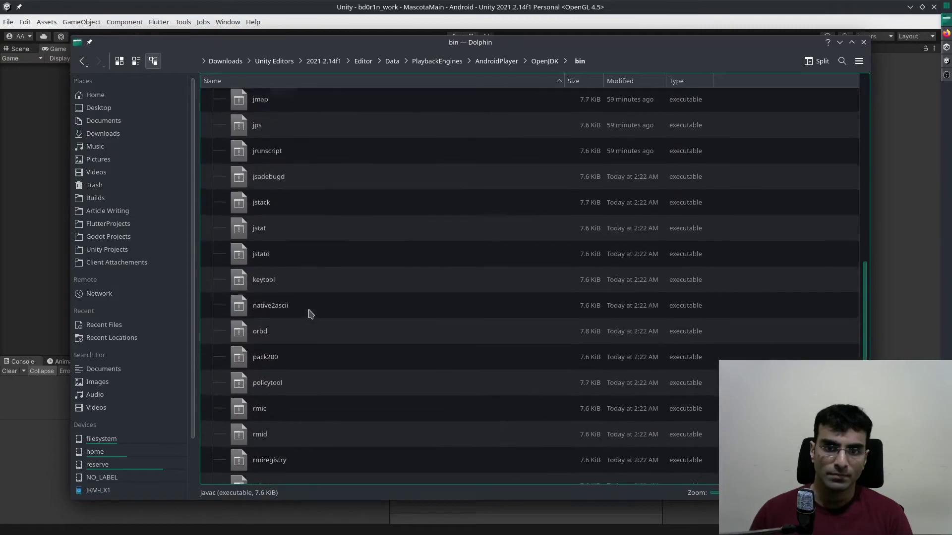
shift+click(256, 472)
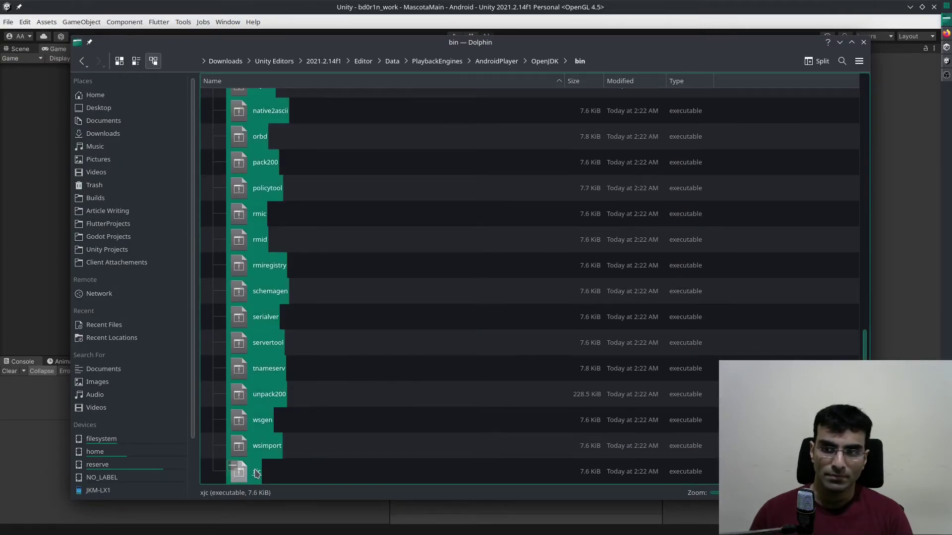
right_click(257, 473)
click(333, 461)
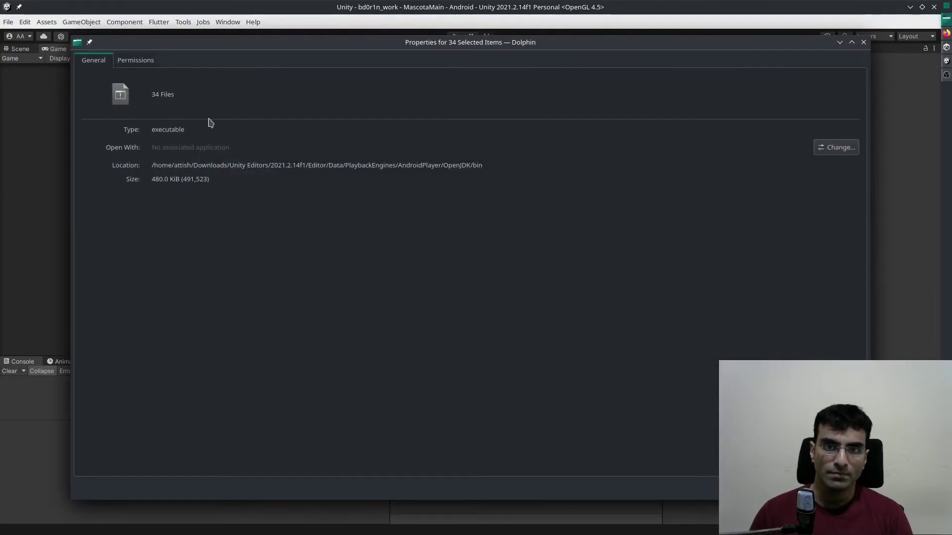
click(140, 64)
click(113, 163)
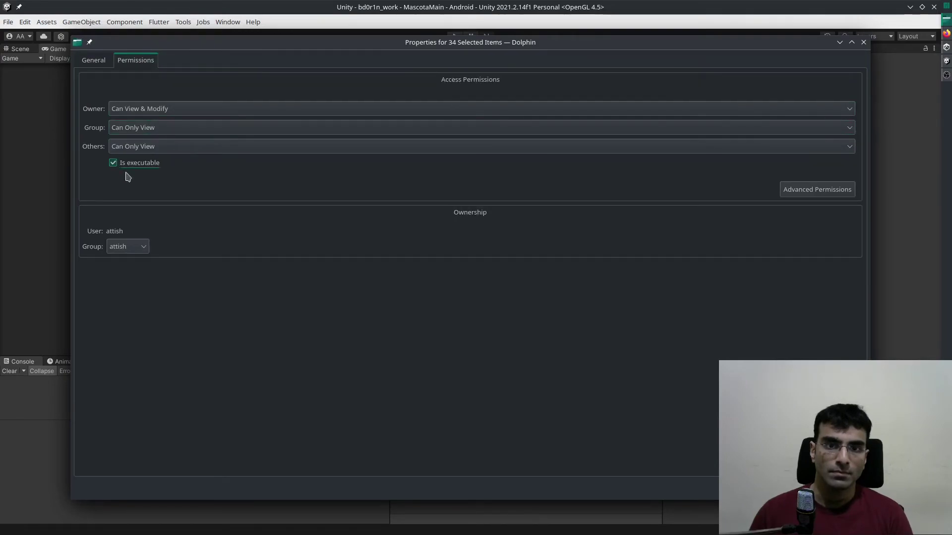
key(Return)
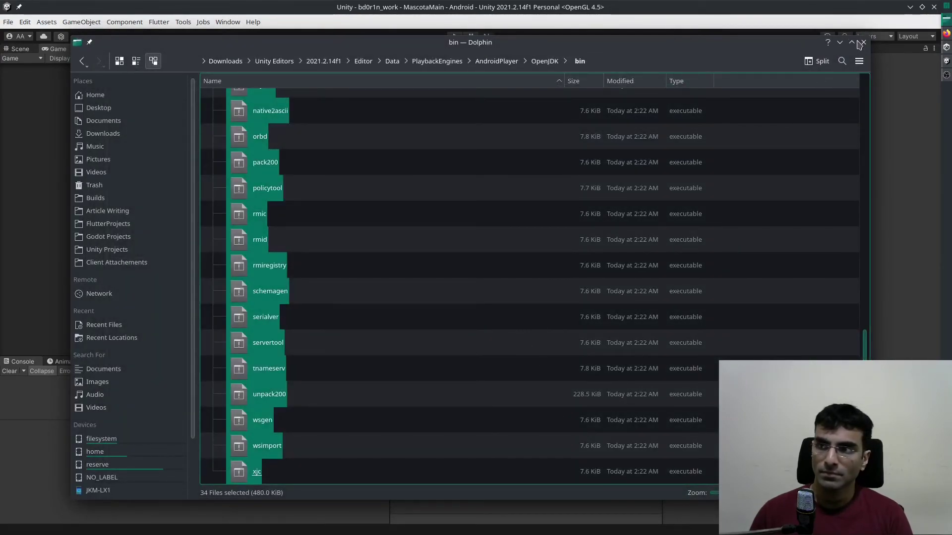
click(864, 42)
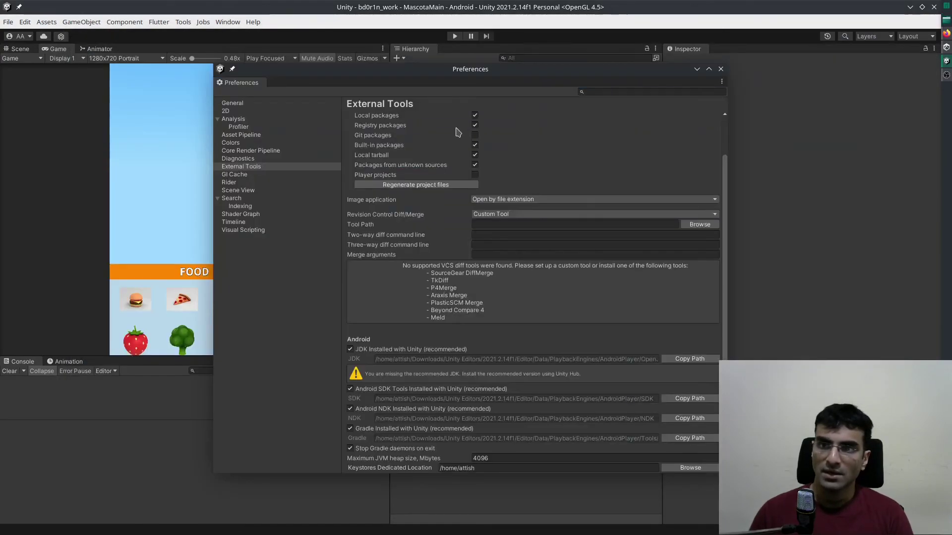
Step: Toggle 'JDK Installed with Unity' off and on, close Preferences, and open Build Settings with Ctrl+Shift+B
click(350, 350)
click(350, 349)
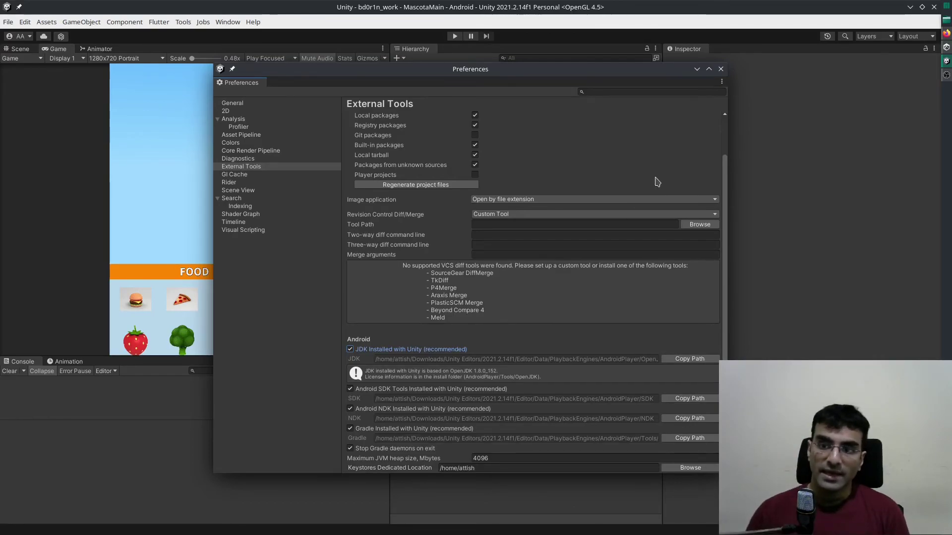
click(720, 70)
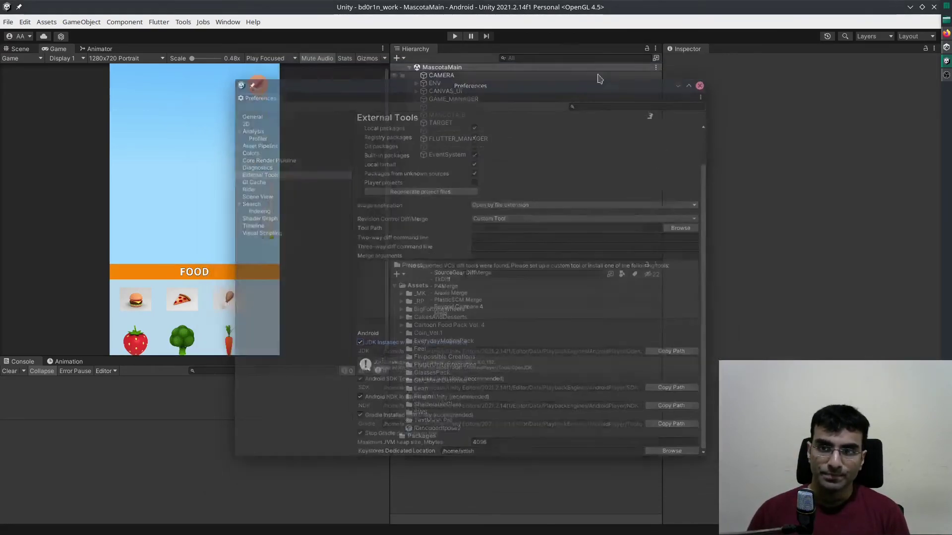
key(ctrl+shift+b)
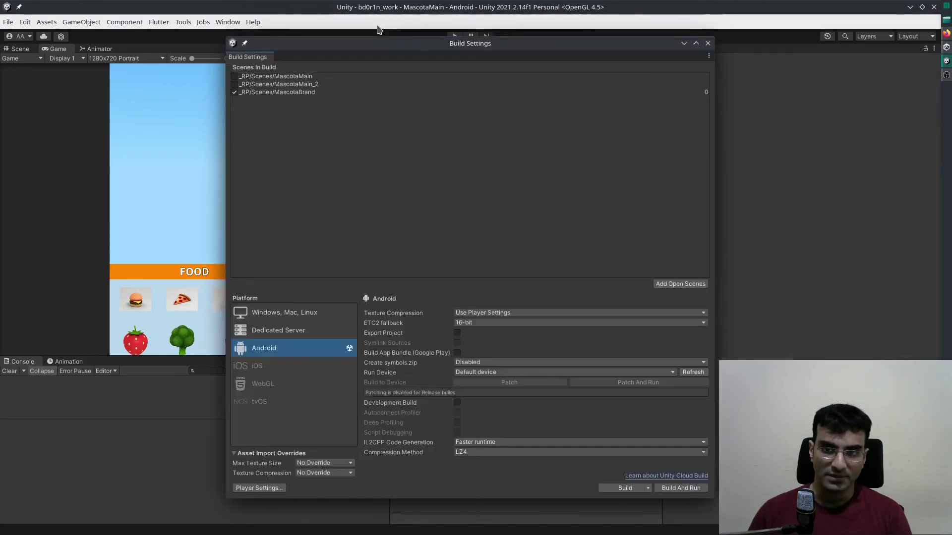